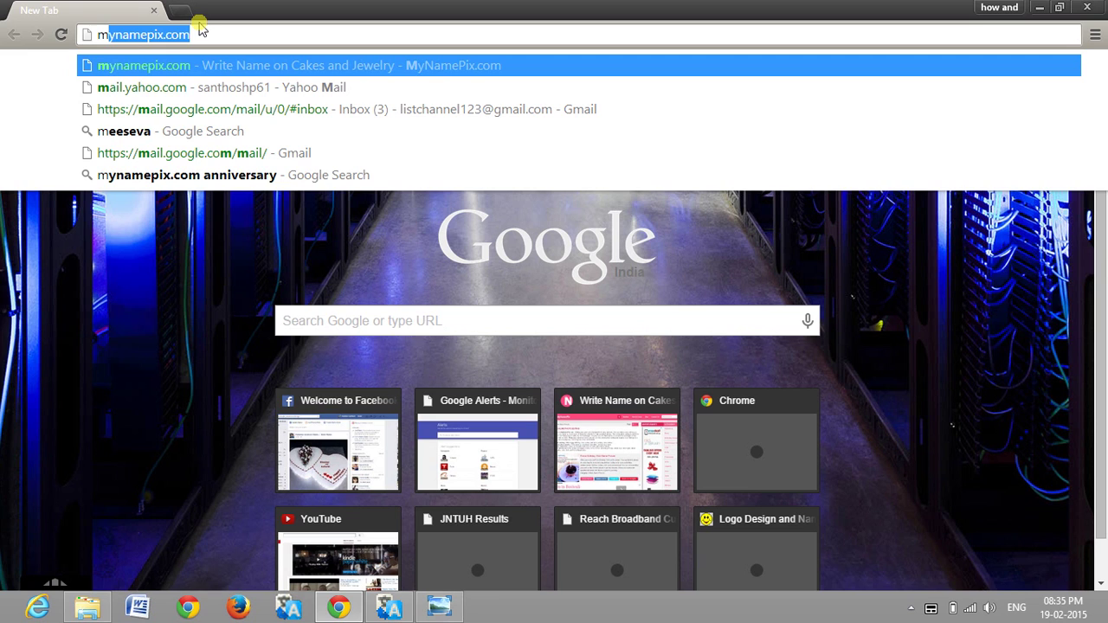
# Load mynamepix.com, view the sample friends name picture in the photo viewer, and return to the site's home page.
pyautogui.press('Return')
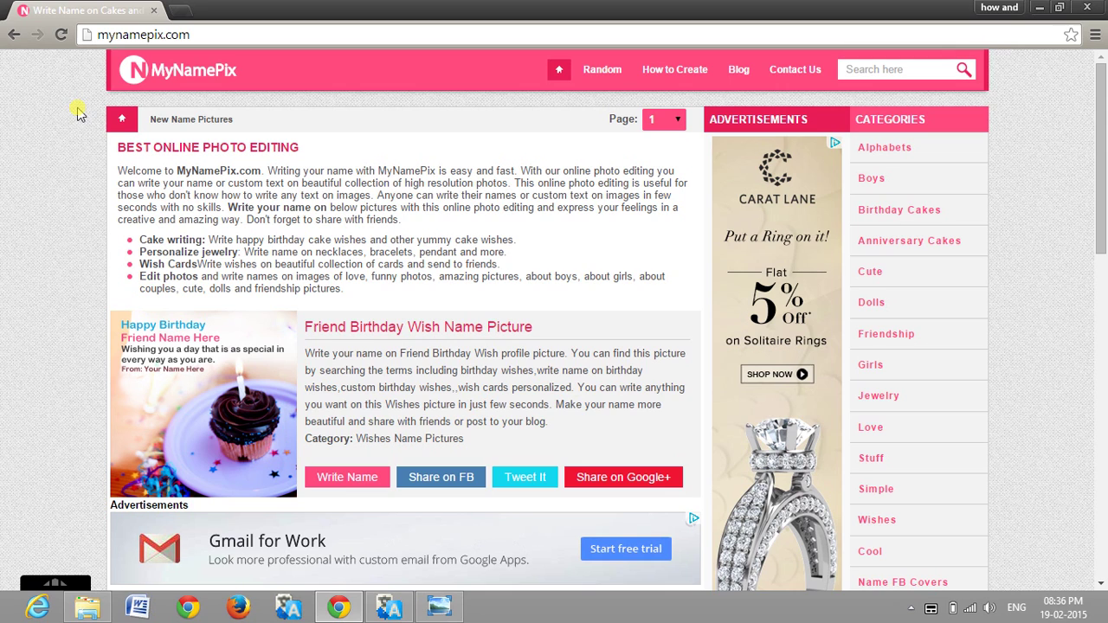
pyautogui.click(444, 604)
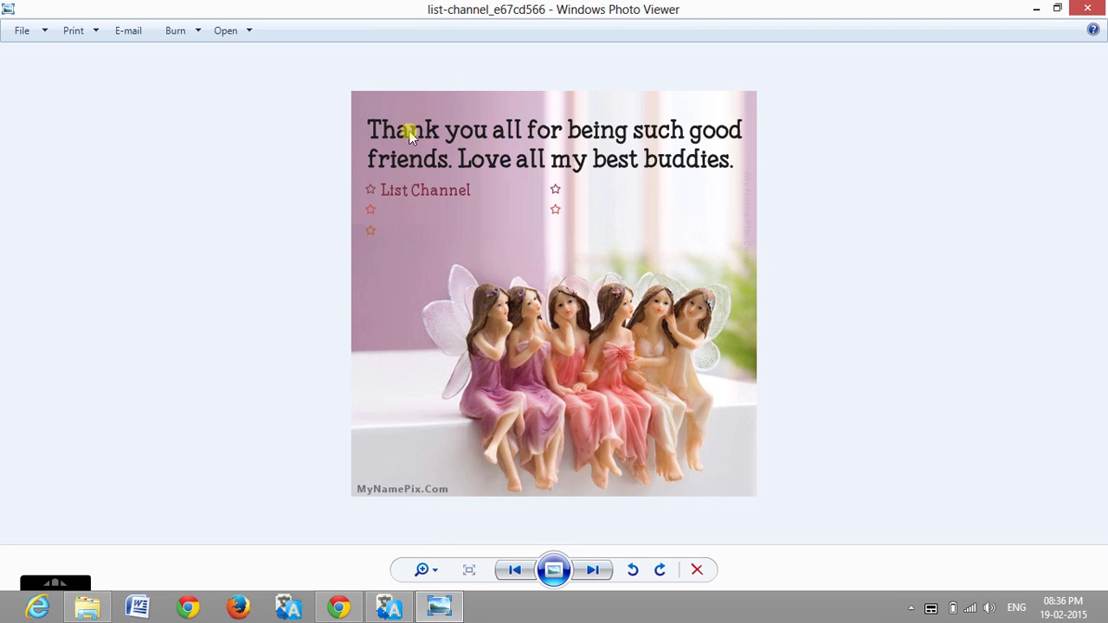
pyautogui.click(1087, 10)
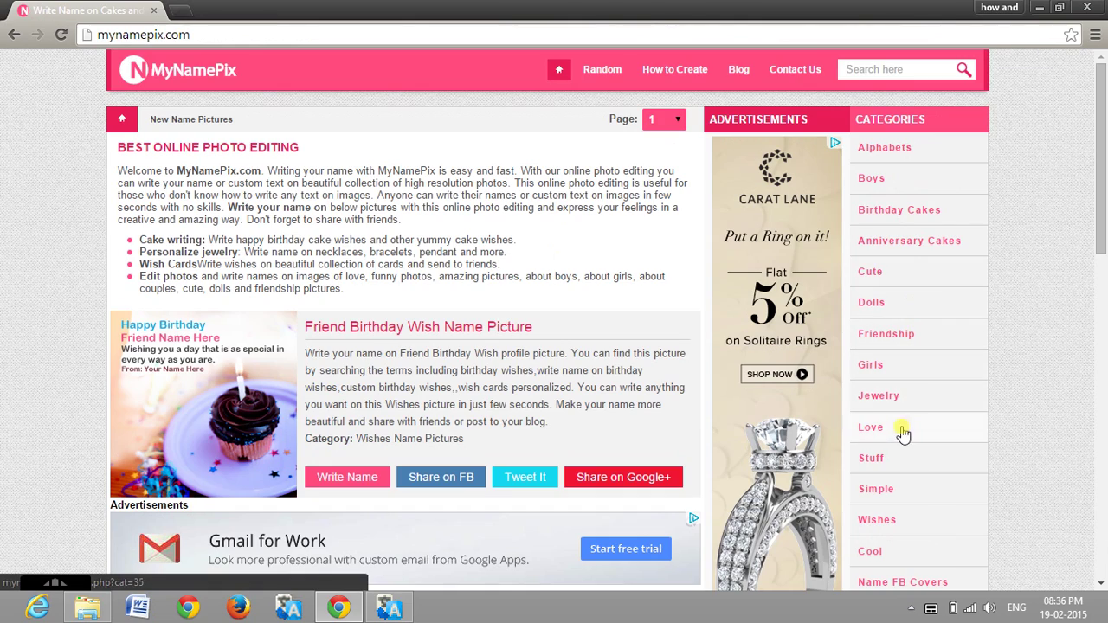
pyautogui.moveTo(1101, 159); pyautogui.dragTo(1103, 95)
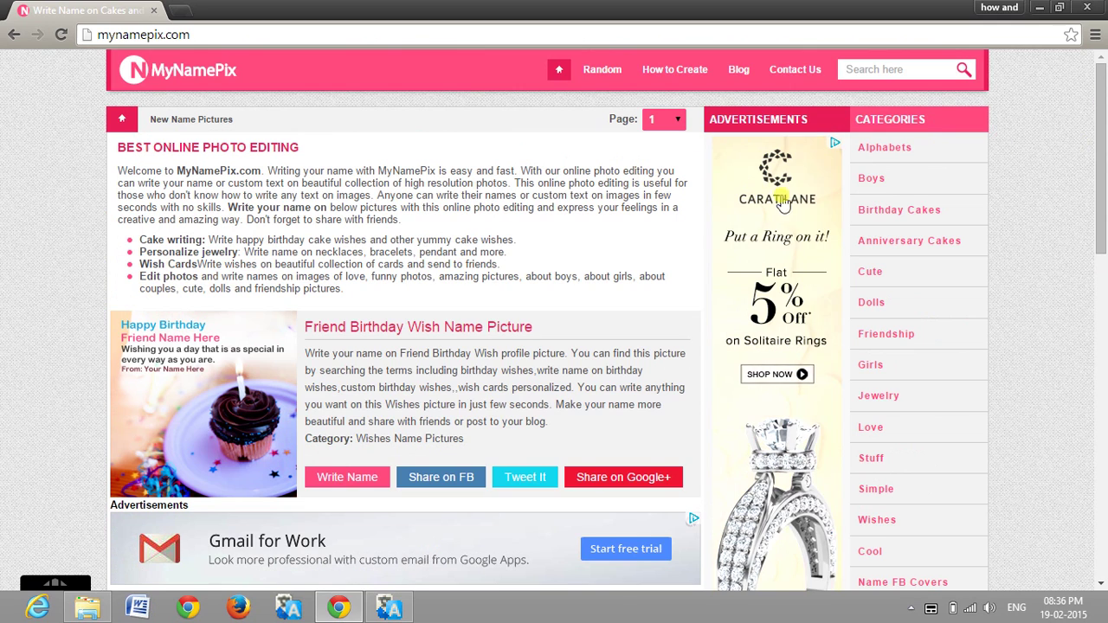
# Open the Birthday Cakes category and look through the Candles, Teddy and Pretty cake pictures.
pyautogui.click(890, 214)
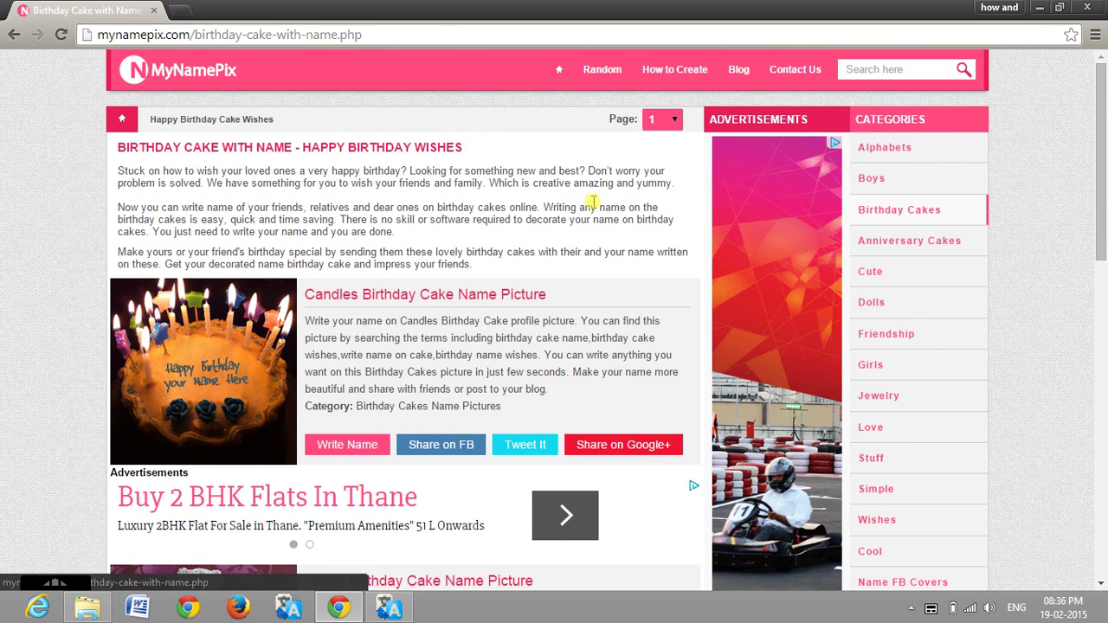
pyautogui.scroll(-1, 533, 272)
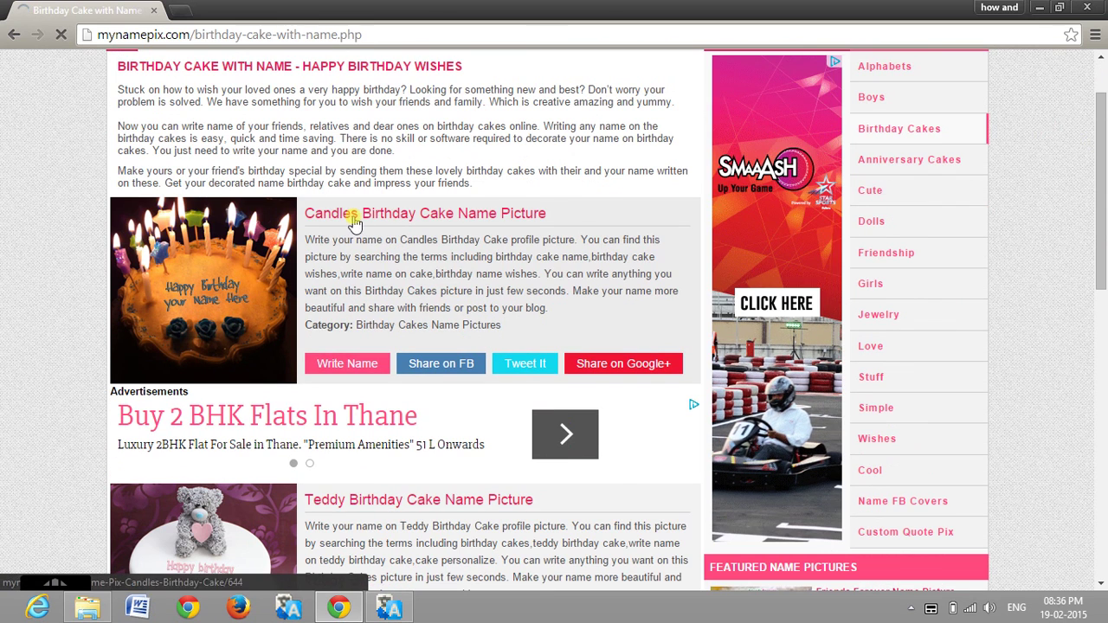
pyautogui.scroll(-1, 539, 217)
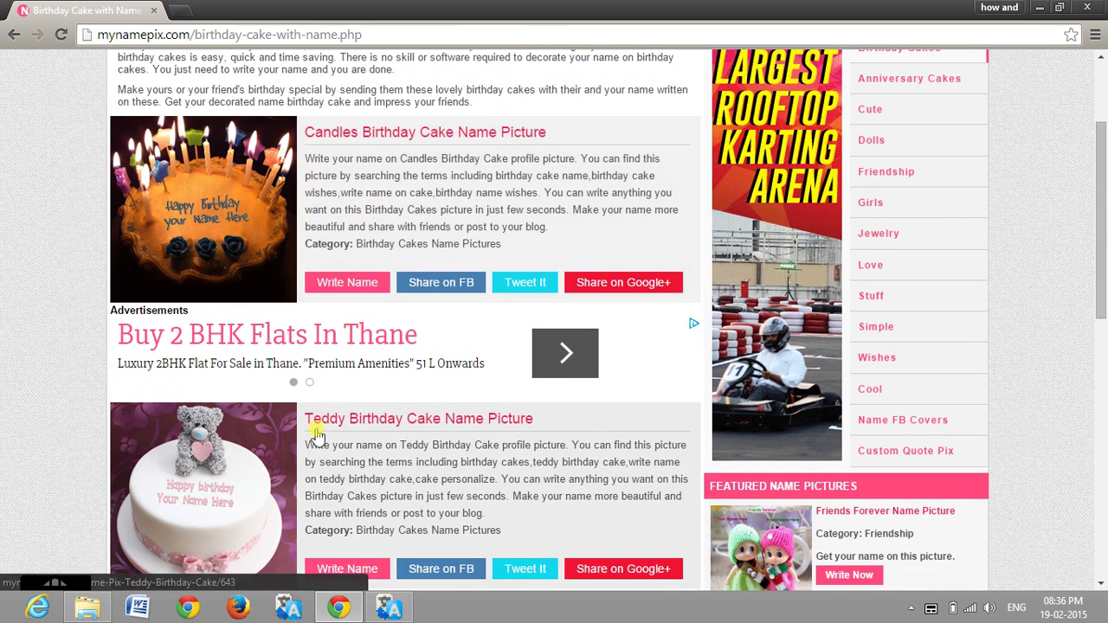
pyautogui.scroll(-2, 537, 421)
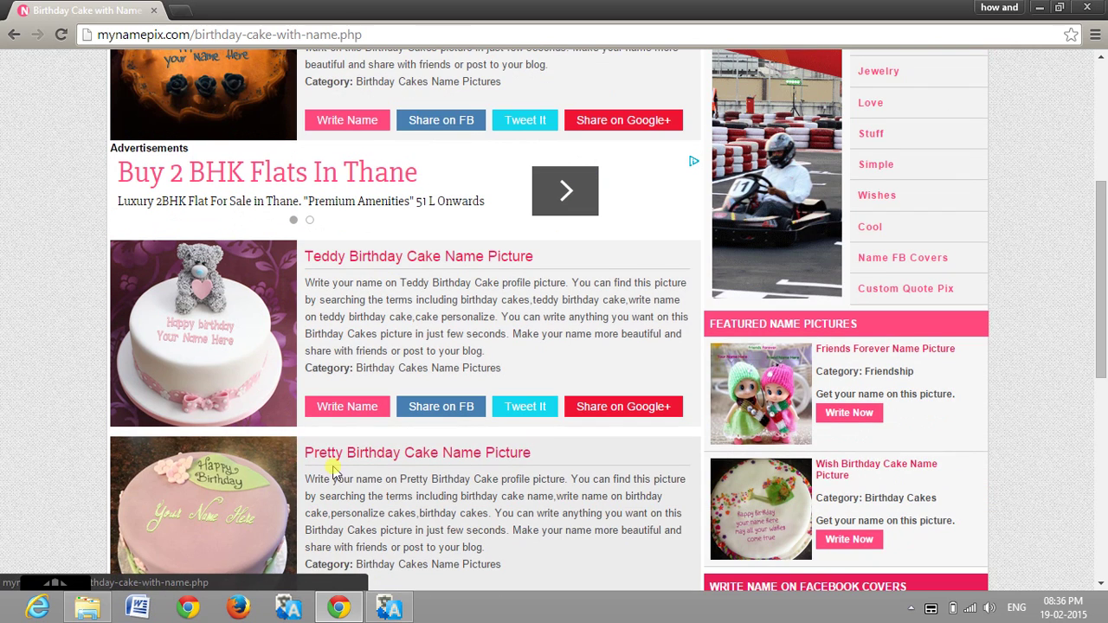
pyautogui.scroll(-1, 549, 462)
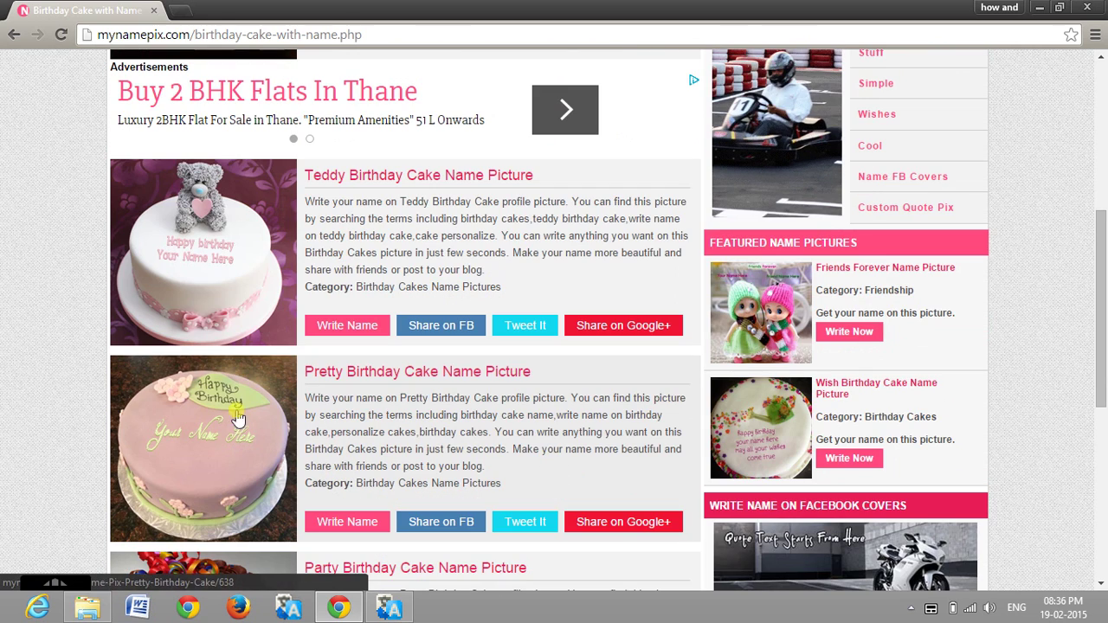
pyautogui.scroll(1, 229, 432)
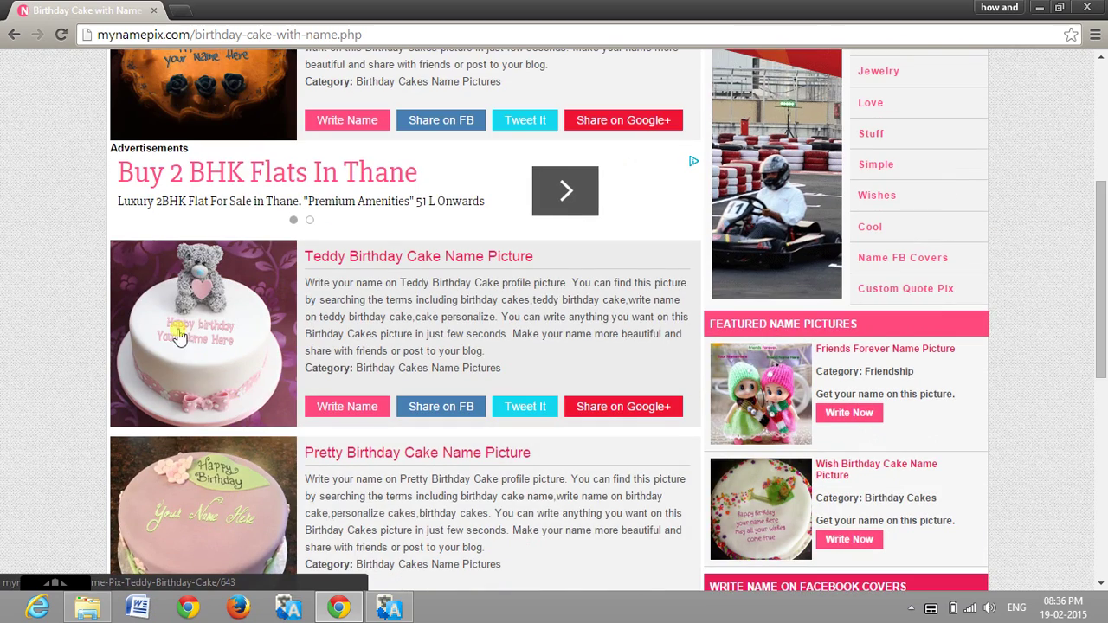
pyautogui.scroll(1, 186, 361)
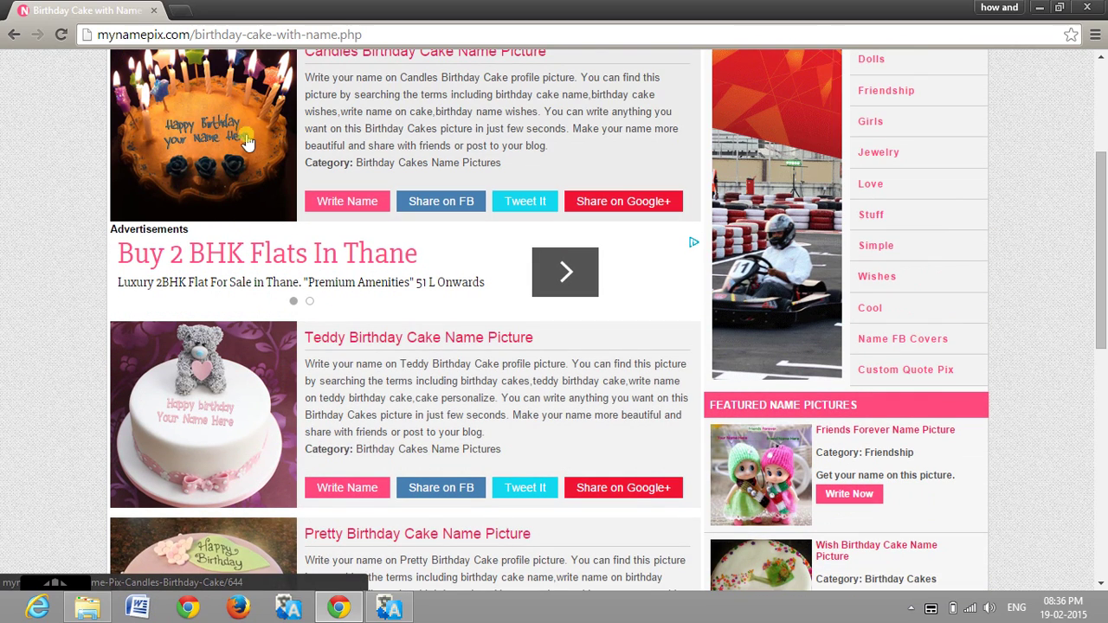
pyautogui.scroll(1, 251, 154)
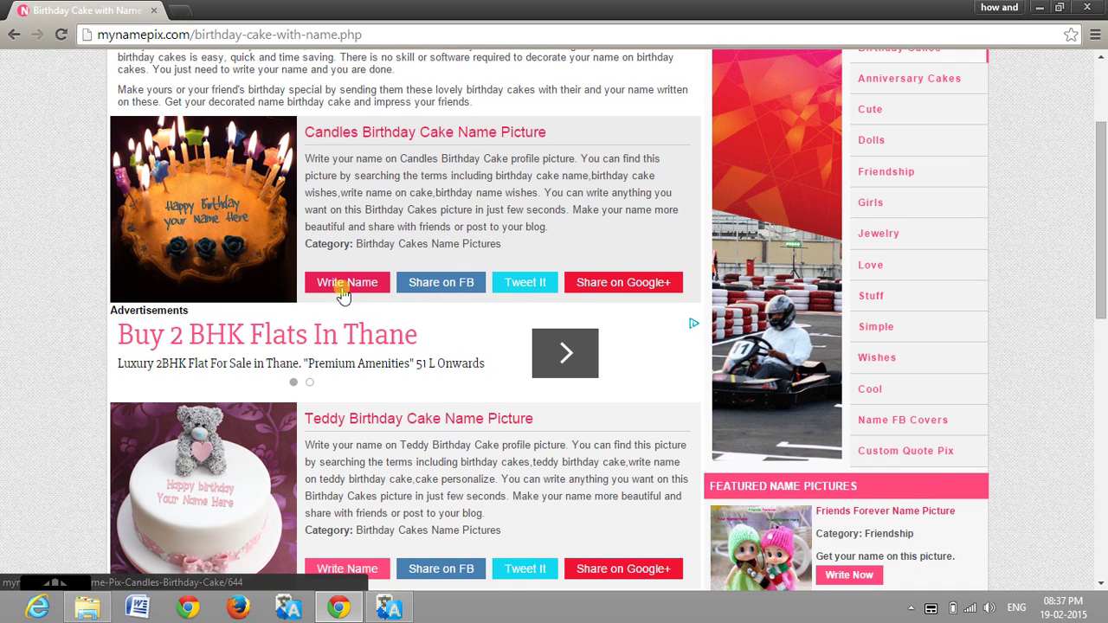
# Find the Party Birthday Cake in the list and open its name-writing page.
pyautogui.scroll(-5, 260, 259)
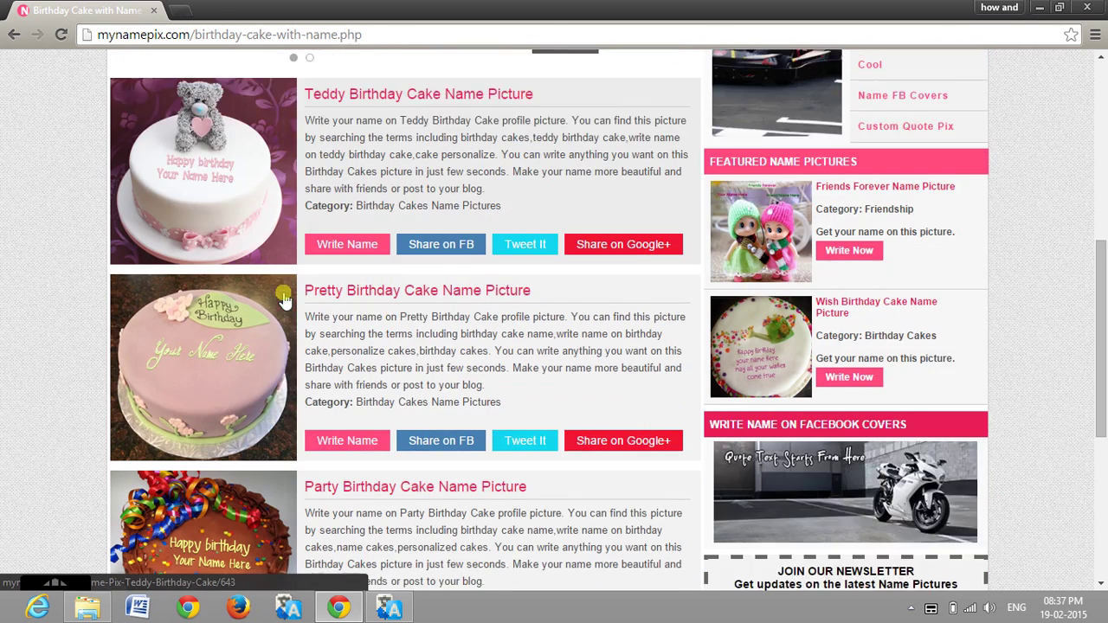
pyautogui.scroll(-1, 285, 303)
pyautogui.scroll(-1, 251, 346)
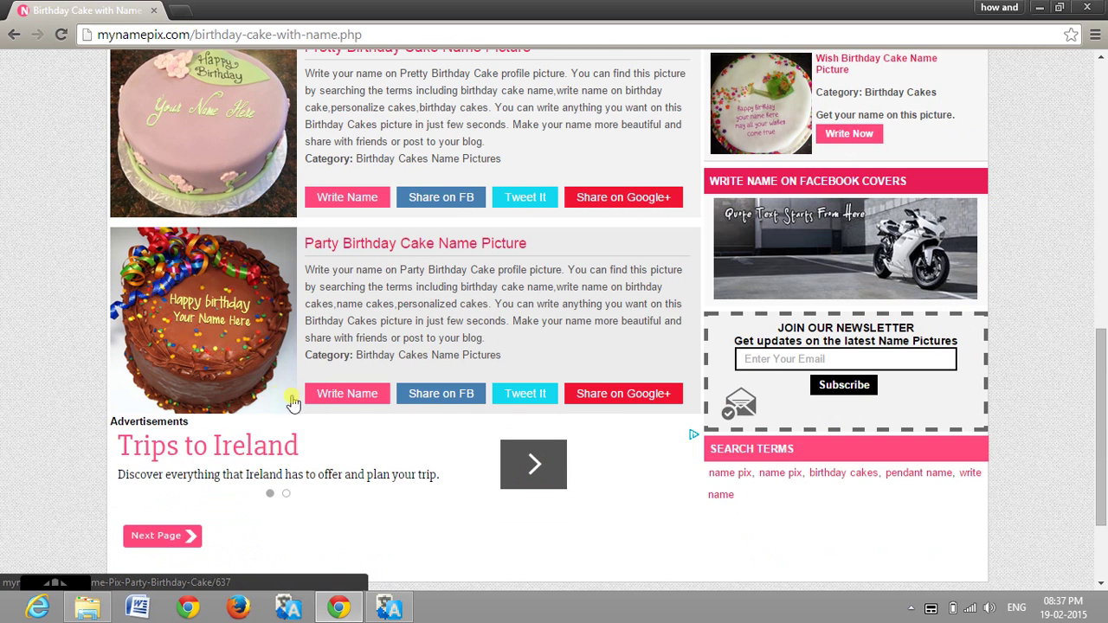
pyautogui.click(337, 400)
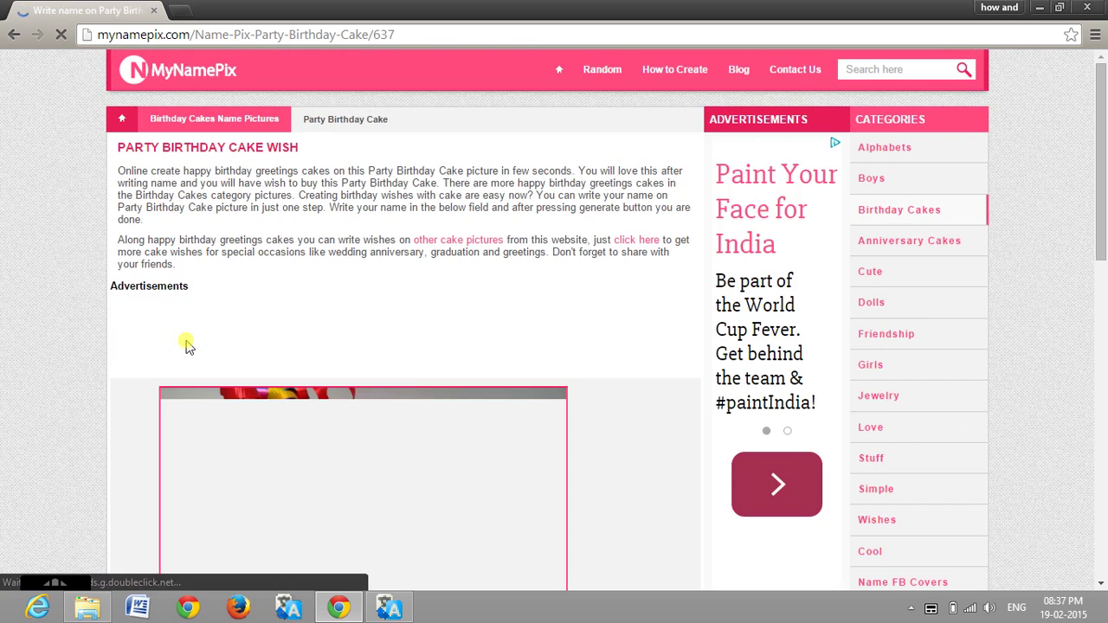
# Enter "list channel" as the name for the Party Birthday Cake and generate the name picture.
pyautogui.scroll(-3, 199, 338)
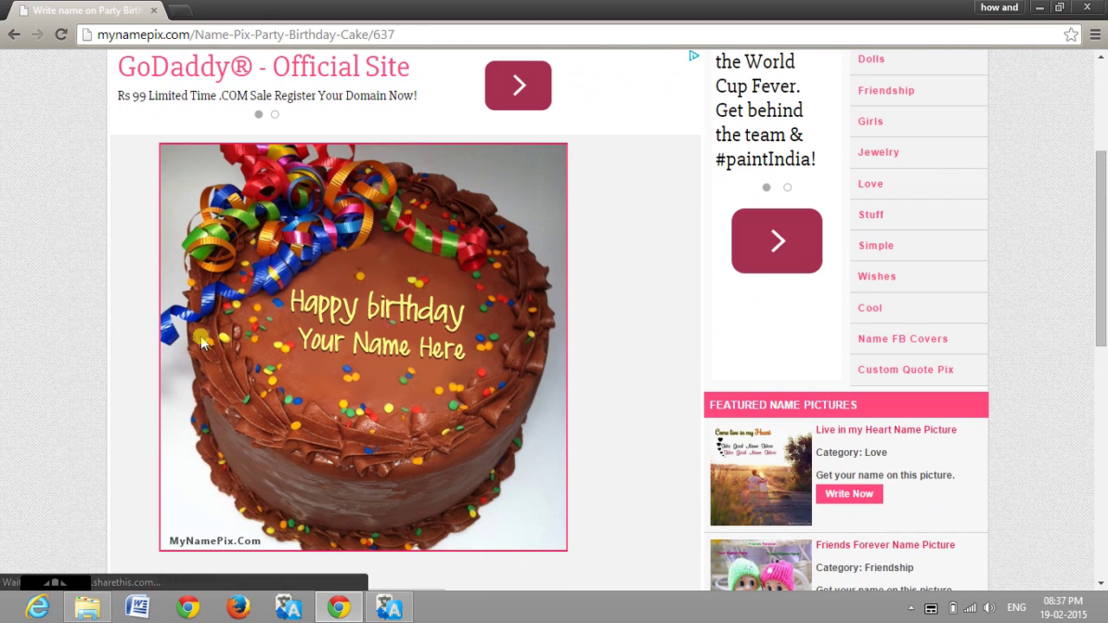
pyautogui.scroll(-2, 201, 329)
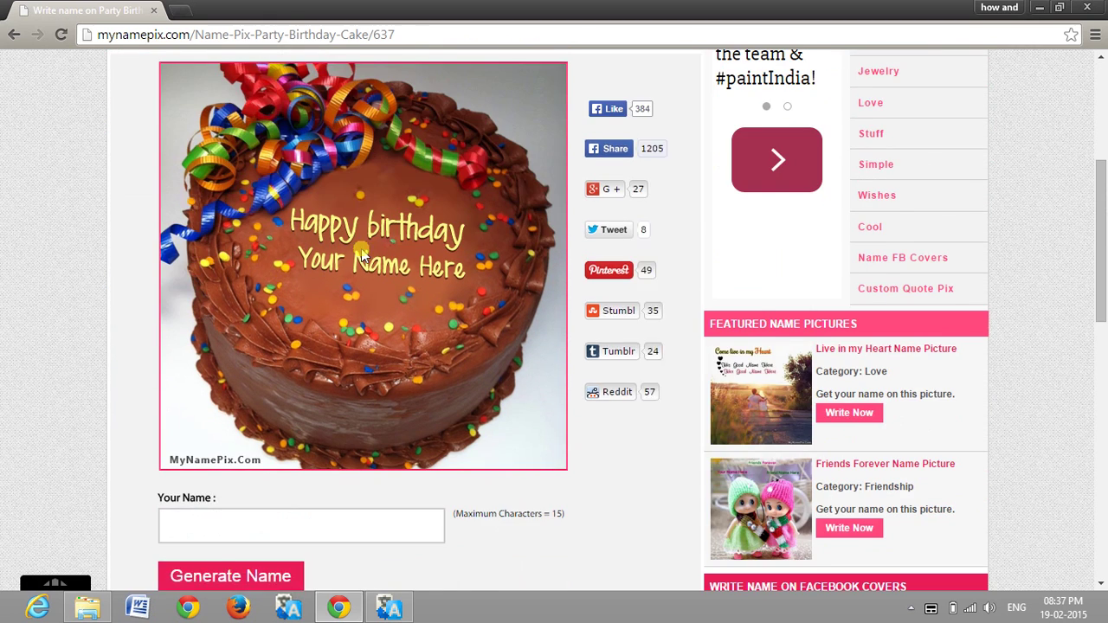
pyautogui.scroll(-2, 206, 351)
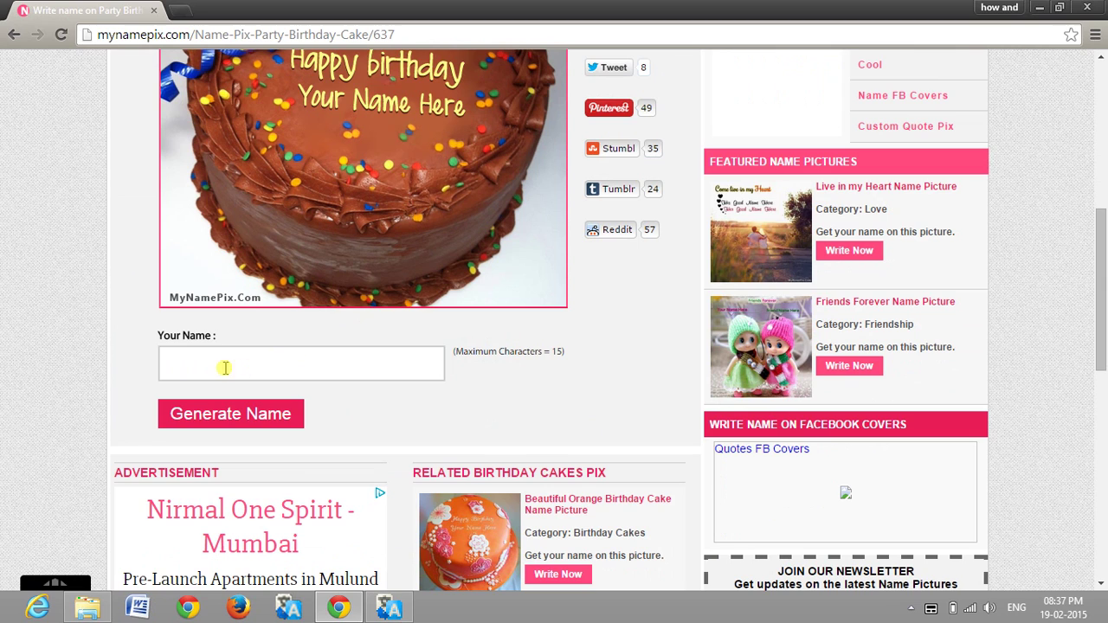
pyautogui.click(224, 368)
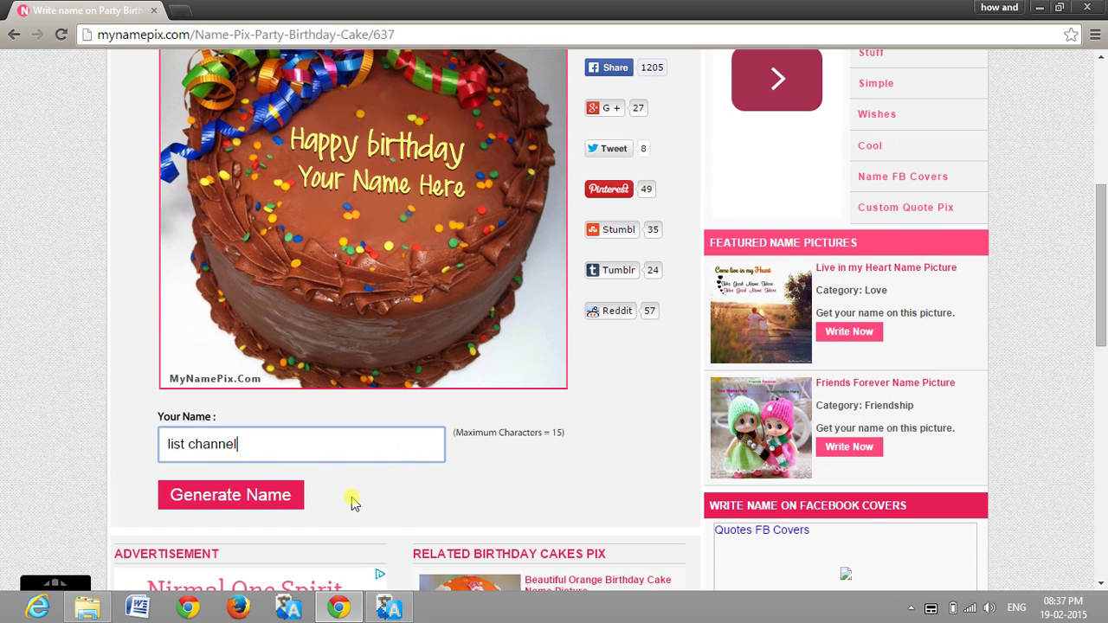
pyautogui.click(243, 509)
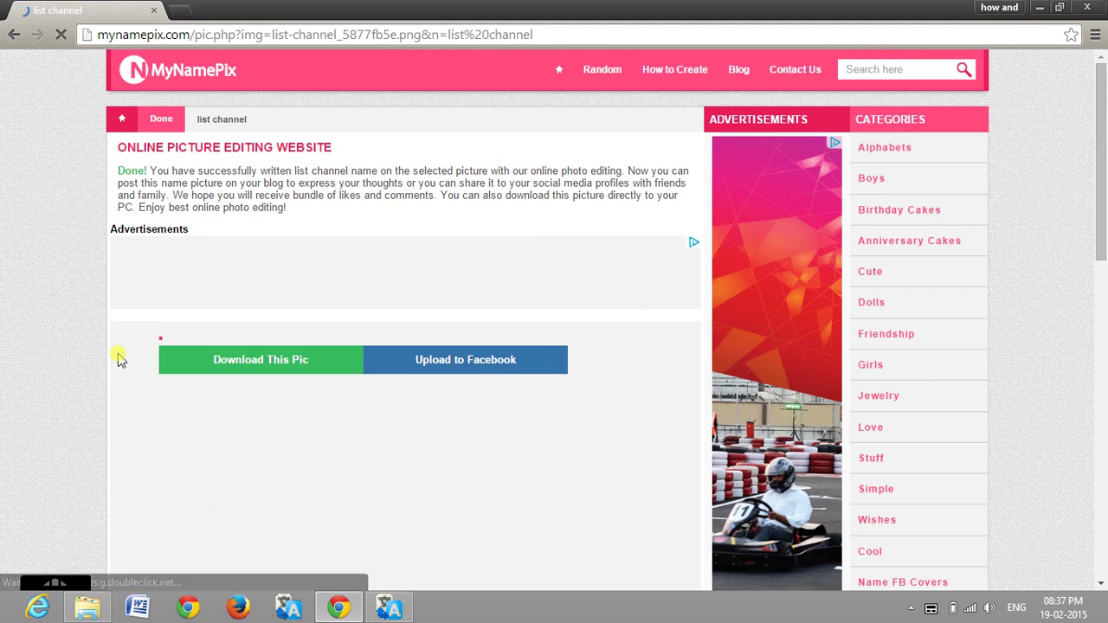
# Download the generated birthday cake picture to the computer.
pyautogui.scroll(-2, 119, 359)
pyautogui.scroll(1, 119, 359)
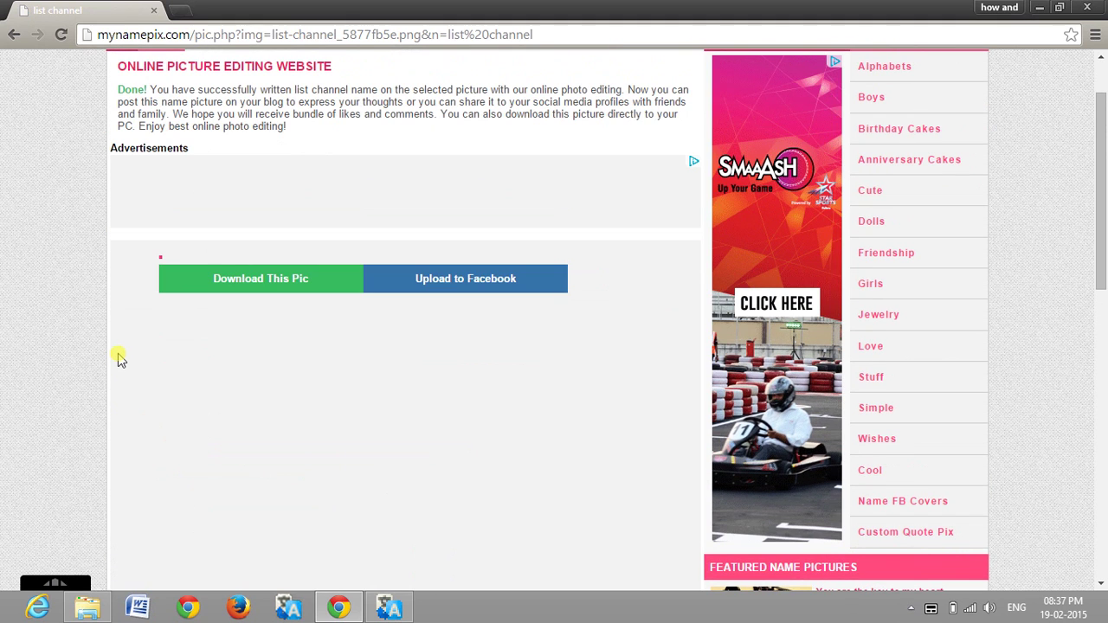
pyautogui.scroll(-2, 118, 359)
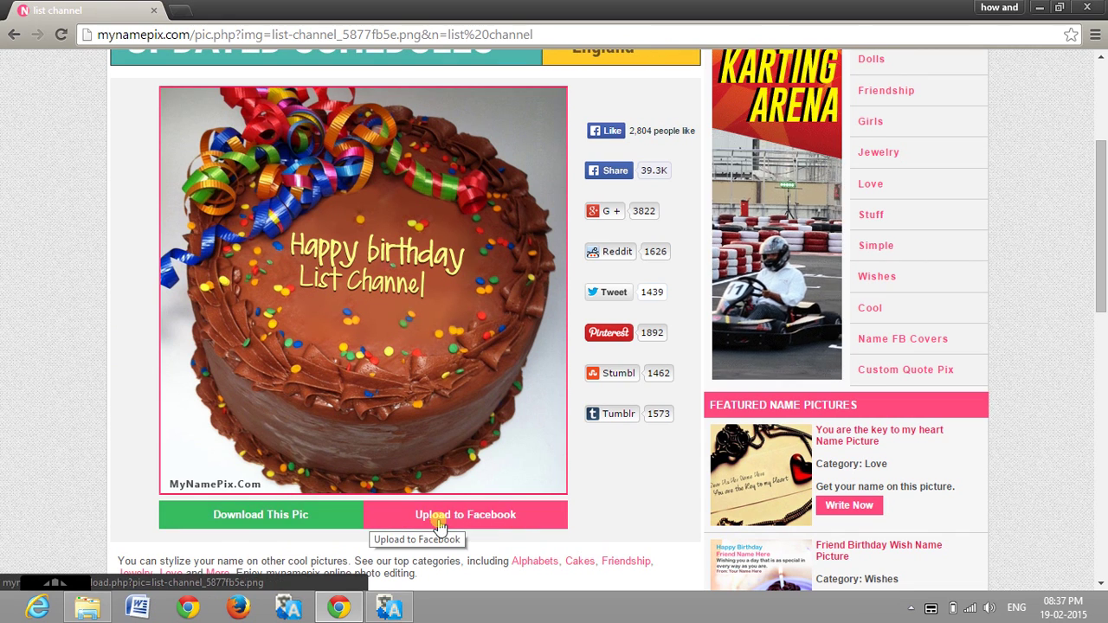
pyautogui.click(275, 520)
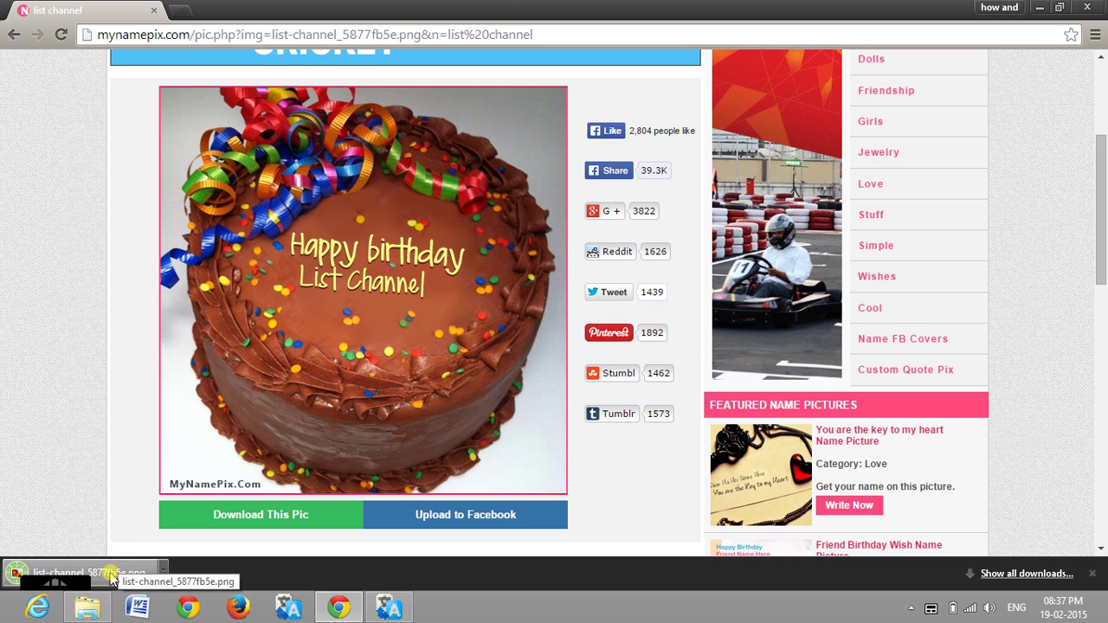
# Open the downloaded list-channel_5877fb5e.png, examine its cake lettering at different zoom levels, and close the photo viewer.
pyautogui.click(118, 575)
pyautogui.scroll(3, 493, 251)
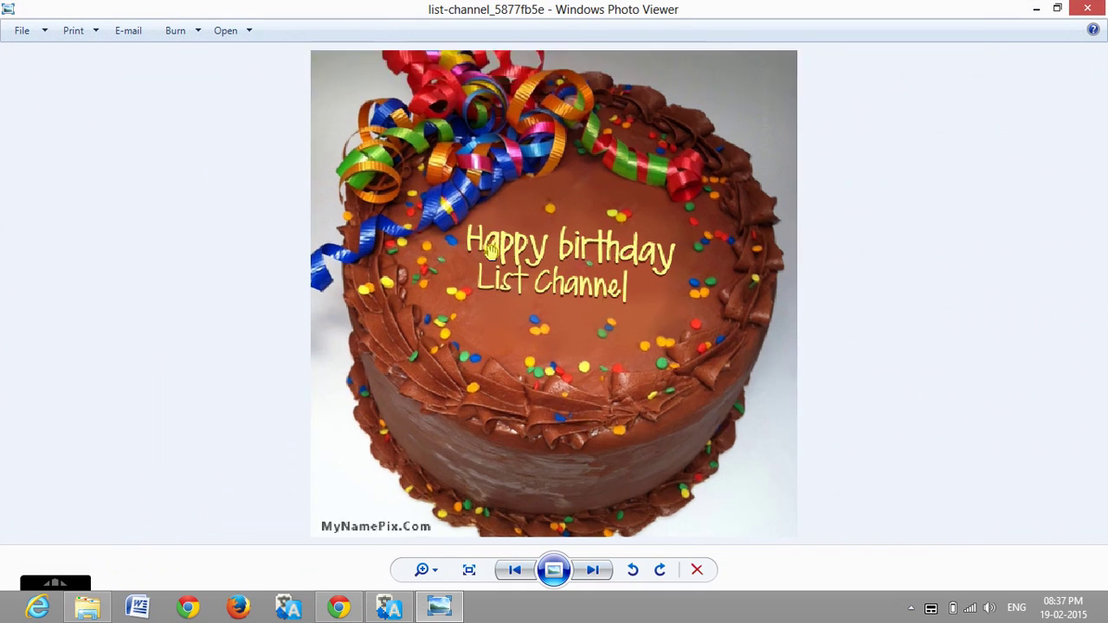
pyautogui.scroll(-3, 492, 248)
pyautogui.scroll(6, 483, 176)
pyautogui.scroll(-6, 483, 176)
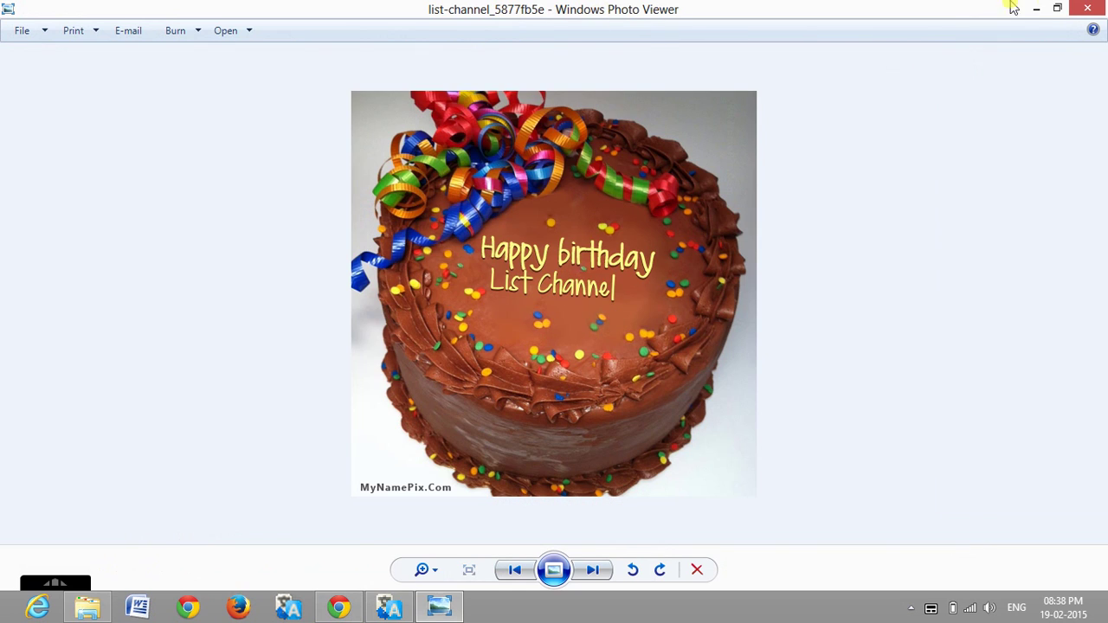
pyautogui.click(1092, 10)
# Look over the generated cake page, then open the Anniversary Cakes category and browse its cake pictures.
pyautogui.scroll(1, 645, 252)
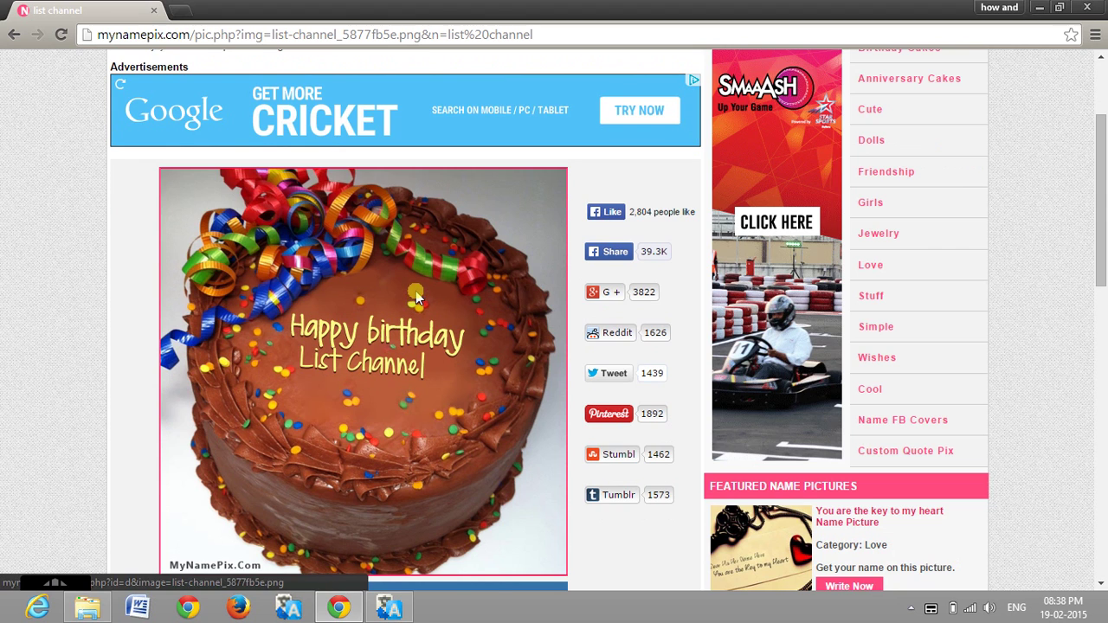
pyautogui.scroll(1, 411, 279)
pyautogui.scroll(-2, 411, 279)
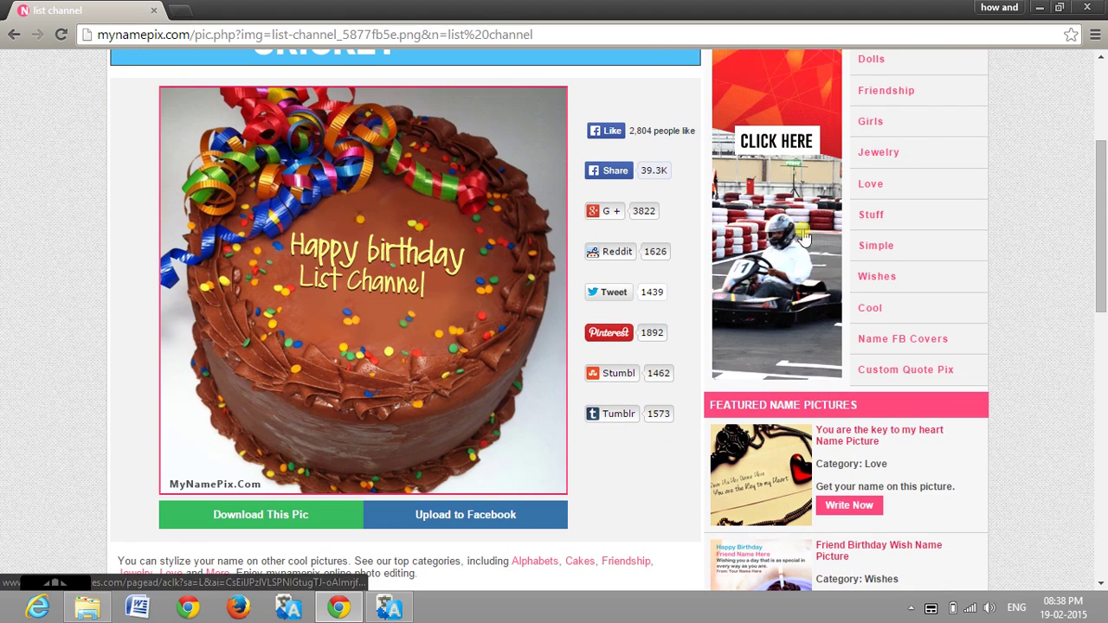
pyautogui.scroll(2, 876, 307)
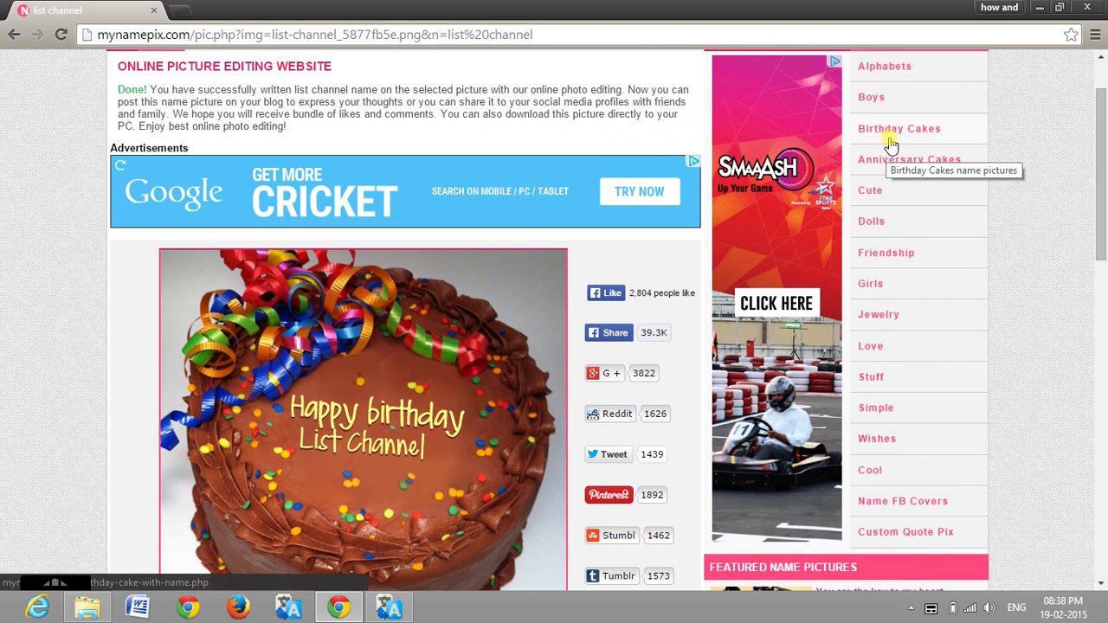
pyautogui.click(892, 164)
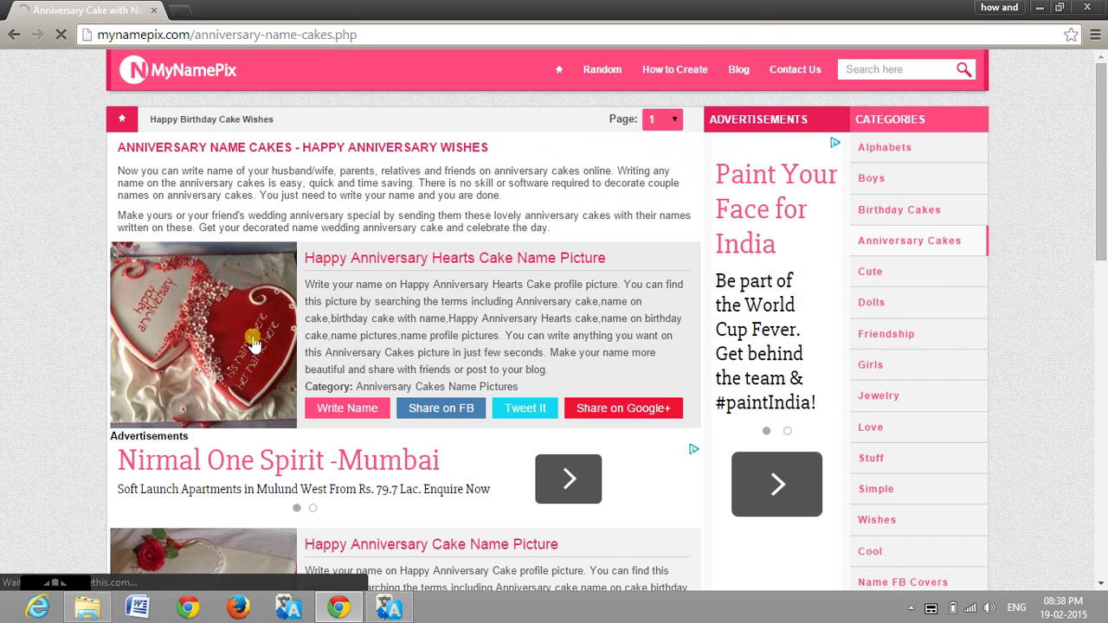
pyautogui.scroll(-1, 264, 355)
pyautogui.scroll(-4, 269, 359)
pyautogui.scroll(2, 295, 359)
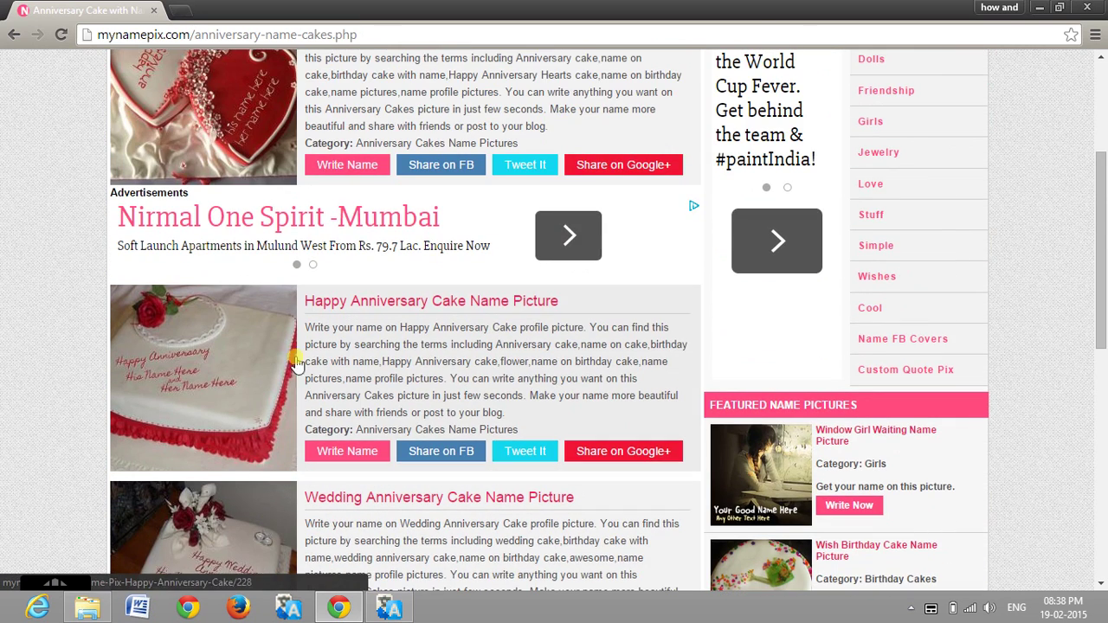
# Browse the Wishes category and open the Lovely Birthday Wish picture to view its text layout and name field.
pyautogui.click(898, 282)
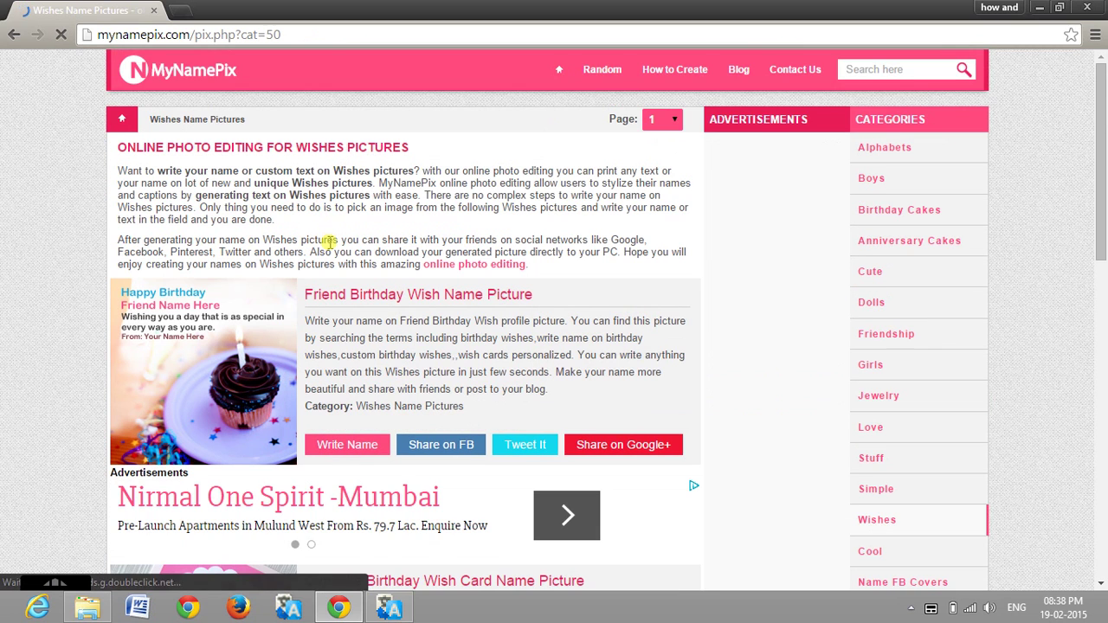
pyautogui.scroll(-2, 327, 241)
pyautogui.scroll(-1, 199, 415)
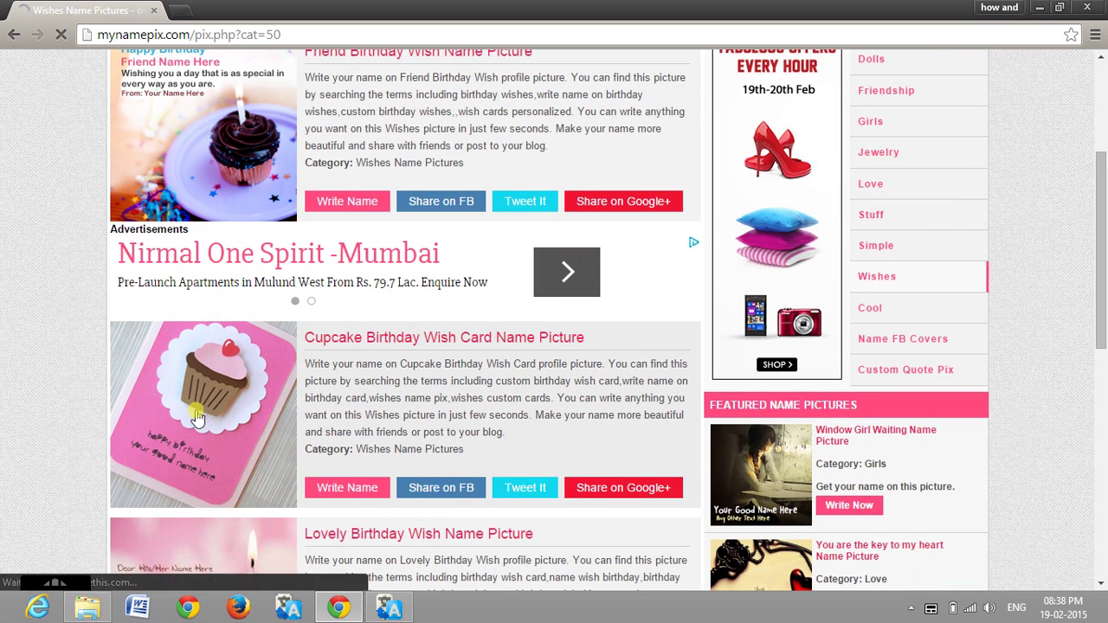
pyautogui.scroll(-2, 232, 398)
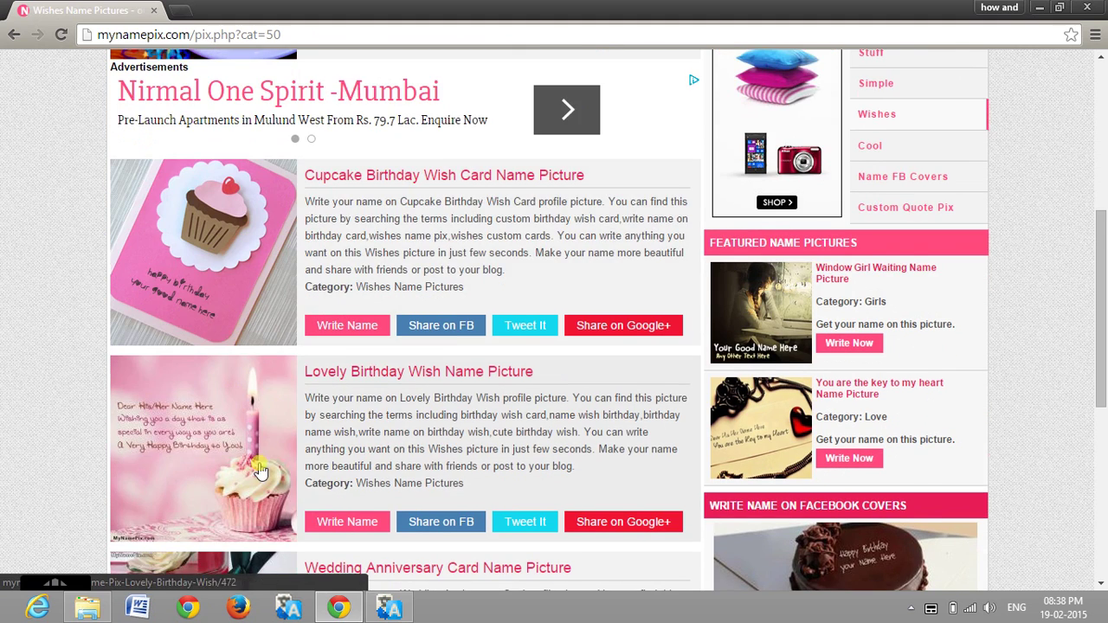
pyautogui.scroll(-3, 260, 470)
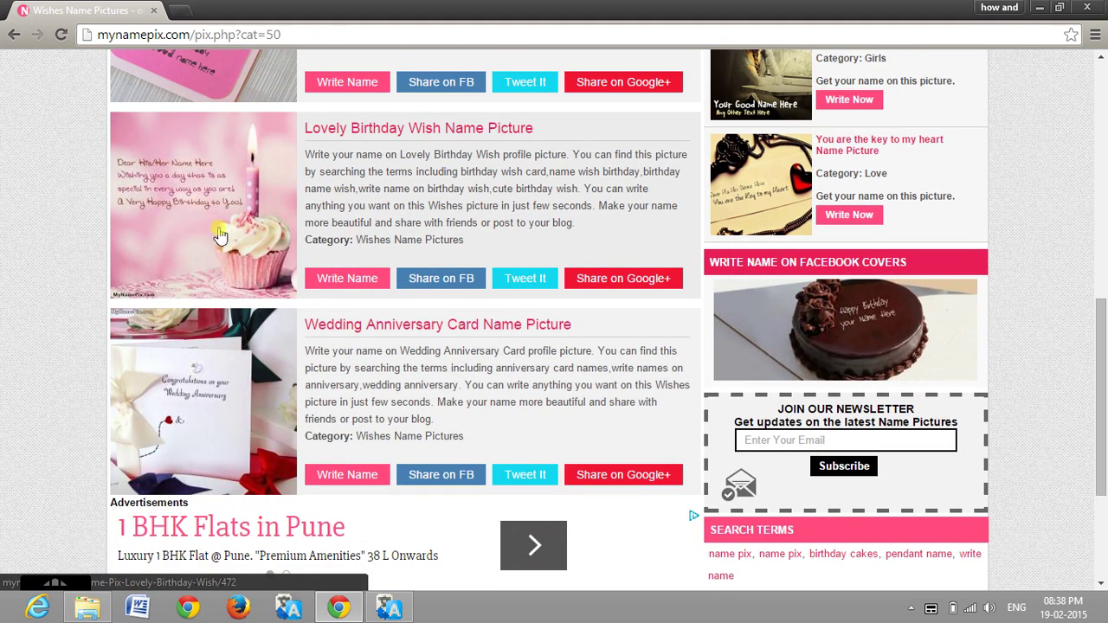
pyautogui.click(210, 189)
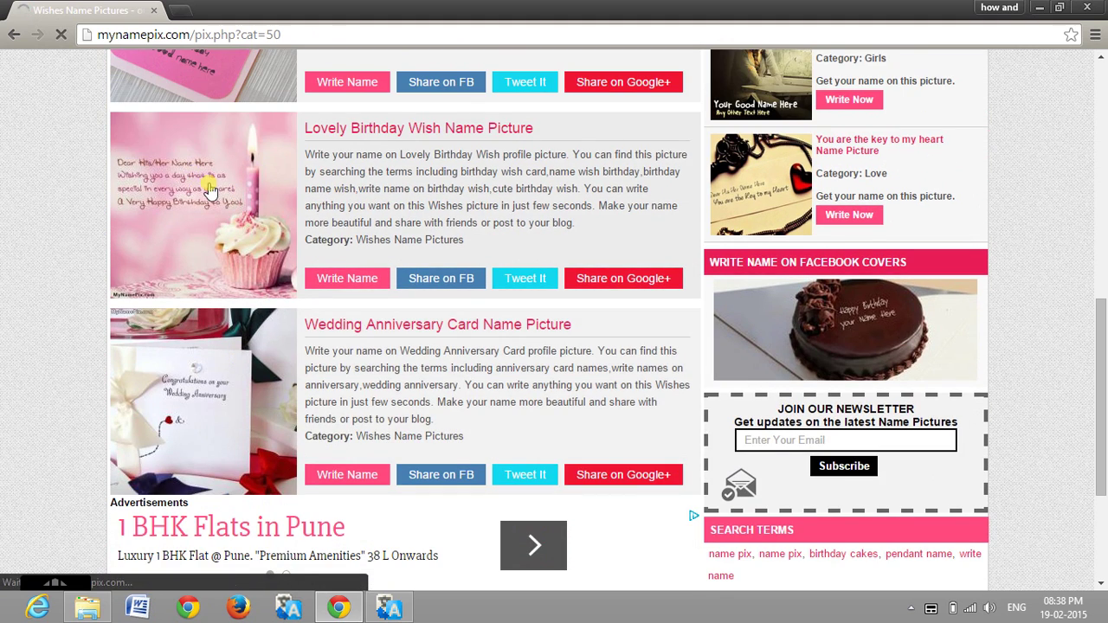
pyautogui.scroll(-3, 260, 260)
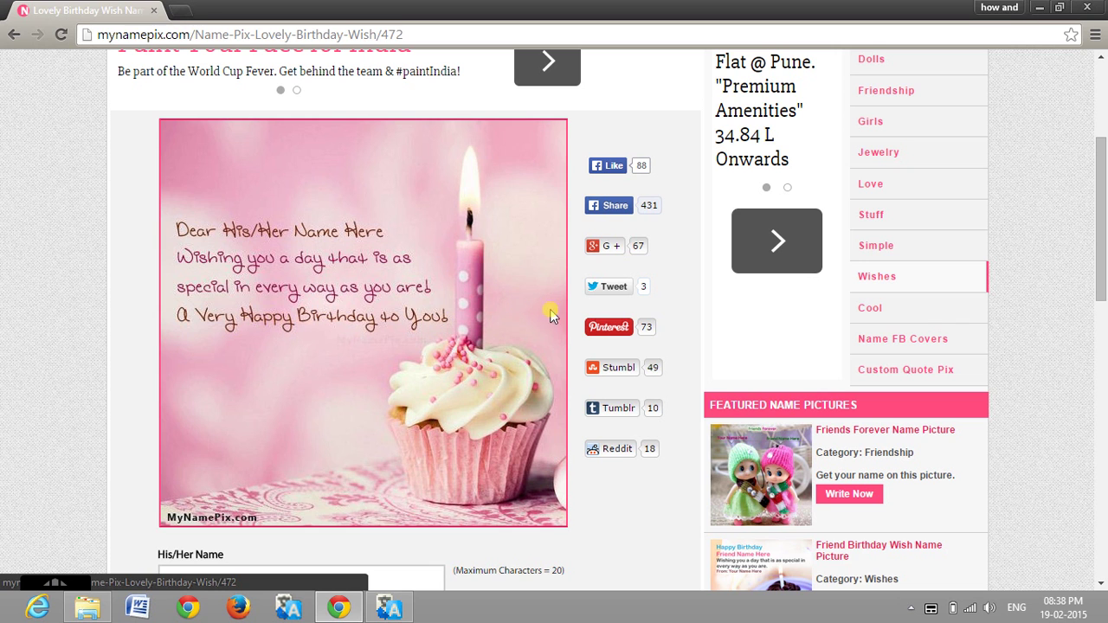
# Open the Cool category and look through its name pictures and the list of other categories.
pyautogui.click(891, 315)
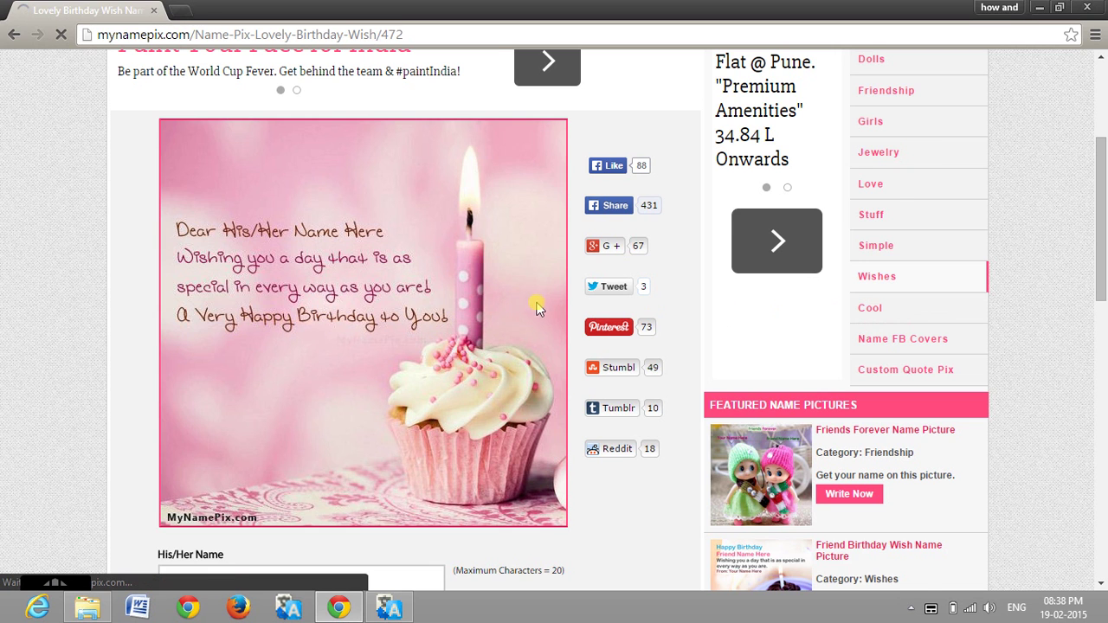
pyautogui.scroll(-2, 299, 294)
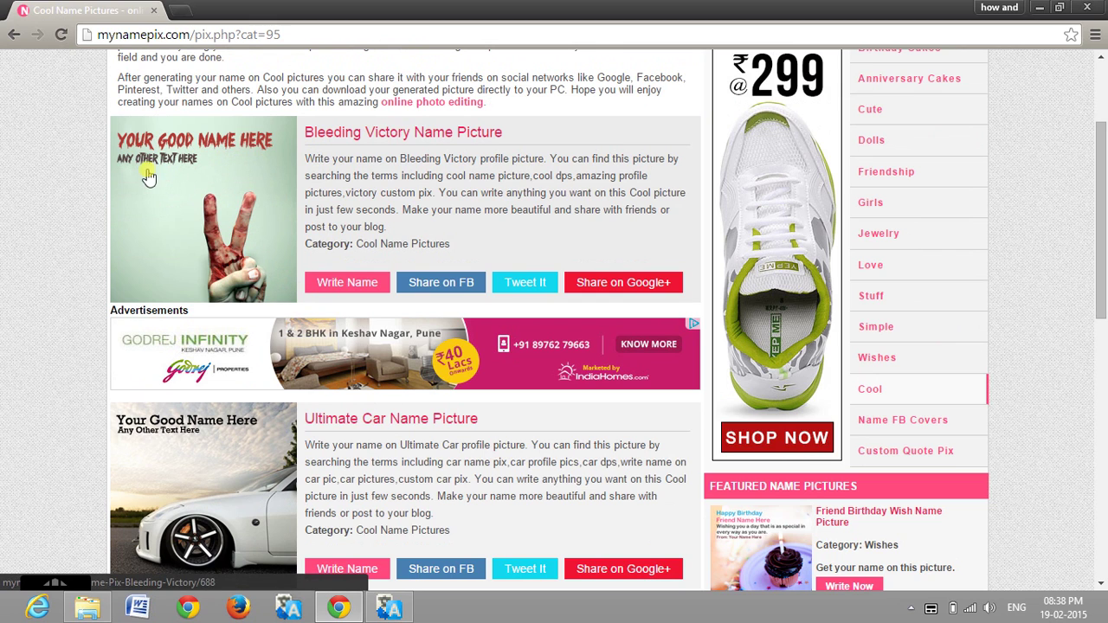
pyautogui.scroll(2, 292, 206)
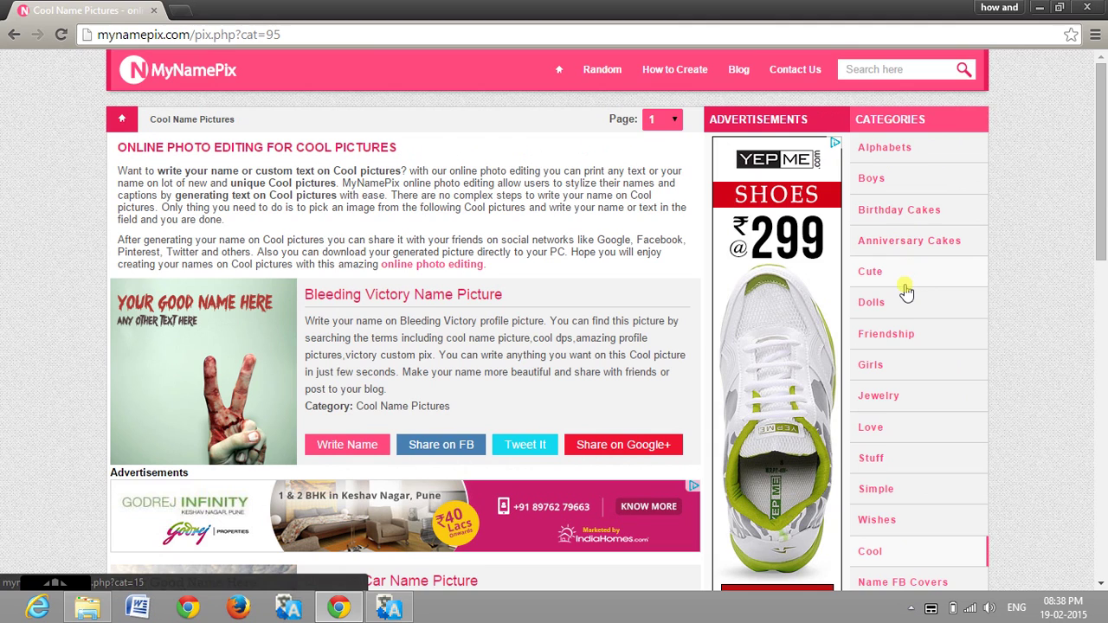
pyautogui.scroll(-2, 905, 292)
pyautogui.scroll(1, 905, 291)
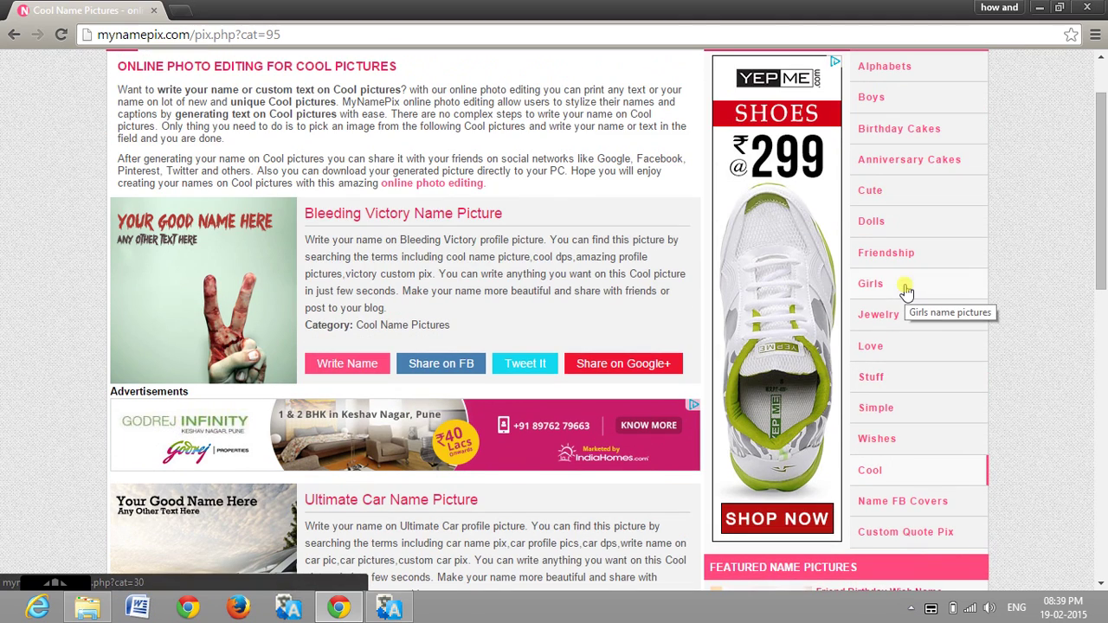